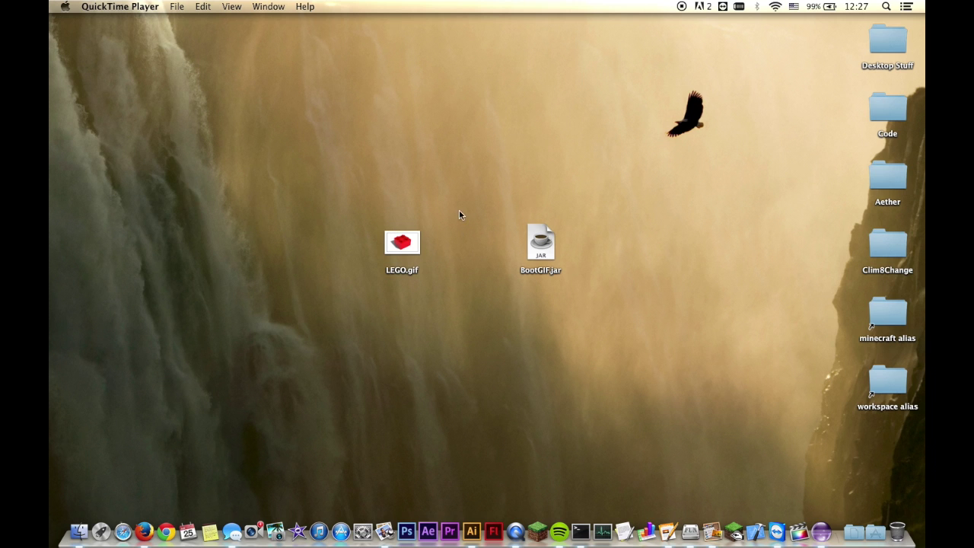
# Preview the LEGO.gif animation on the Desktop in Quick Look
pyautogui.click(406, 248)
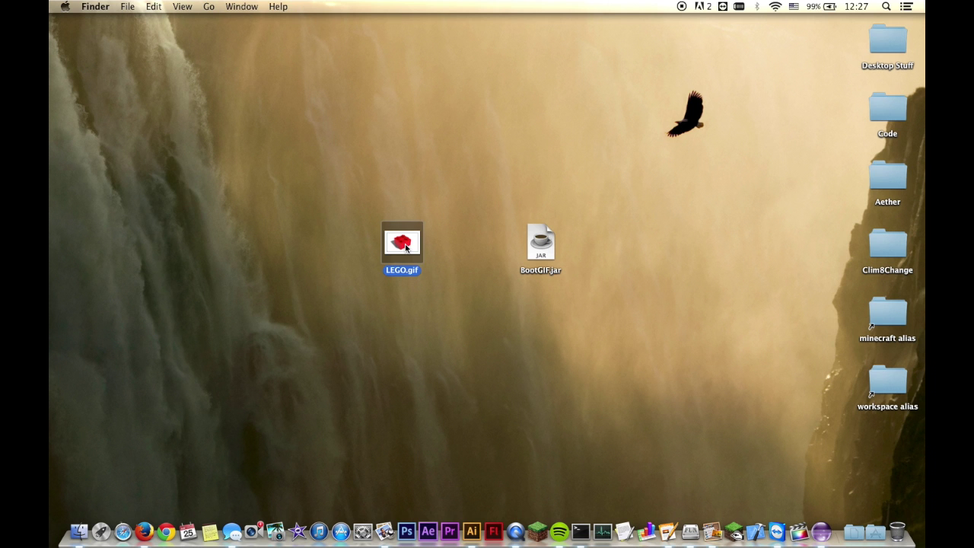
pyautogui.press('space')
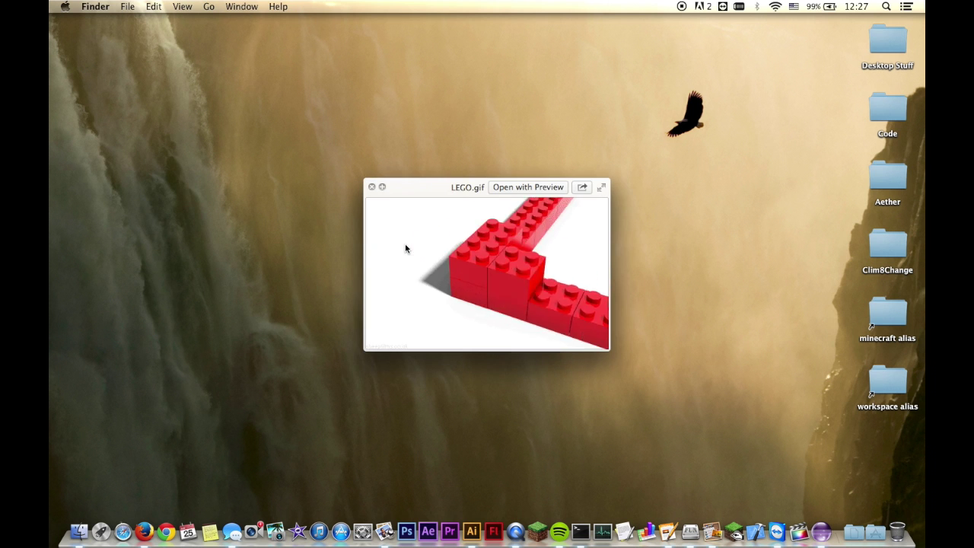
pyautogui.moveTo(435, 191); pyautogui.dragTo(366, 160)
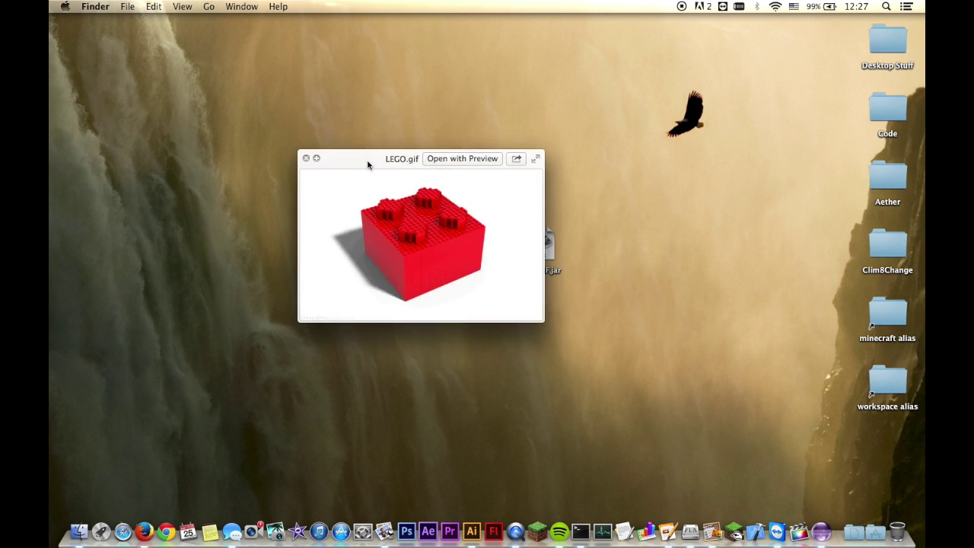
pyautogui.click(303, 155)
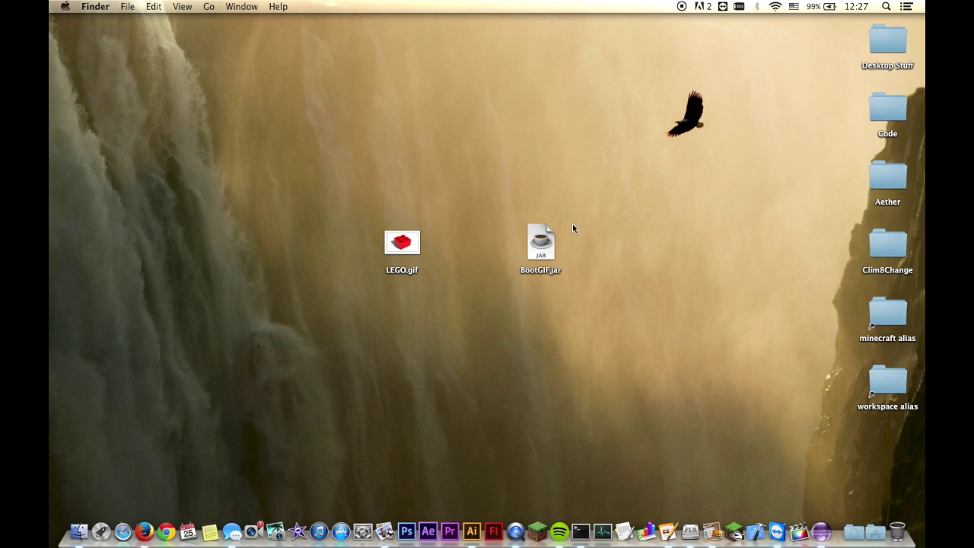
# Launch BootGIF.jar, load Desktop/LEGO.gif as the source, and set the background colour to white
pyautogui.click(548, 243)
pyautogui.doubleClick(548, 244)
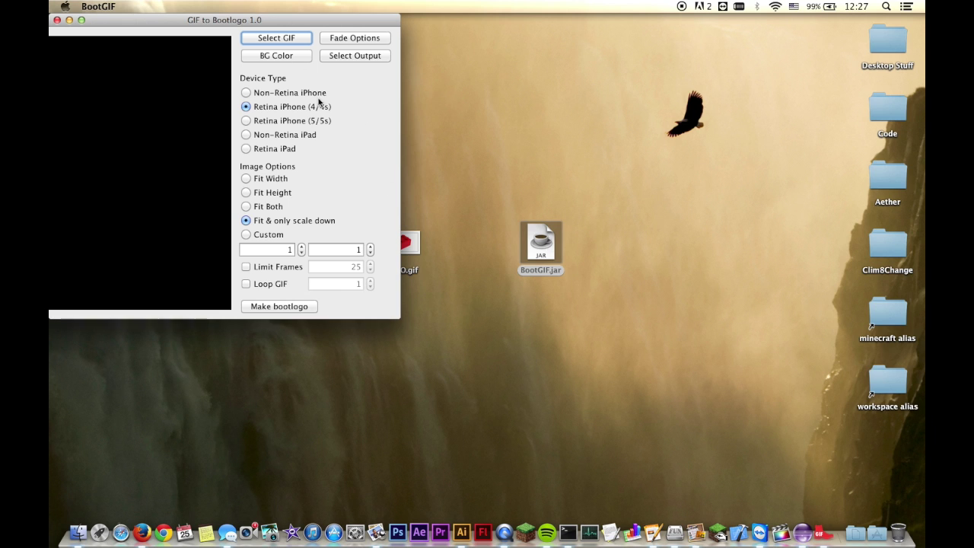
pyautogui.click(279, 38)
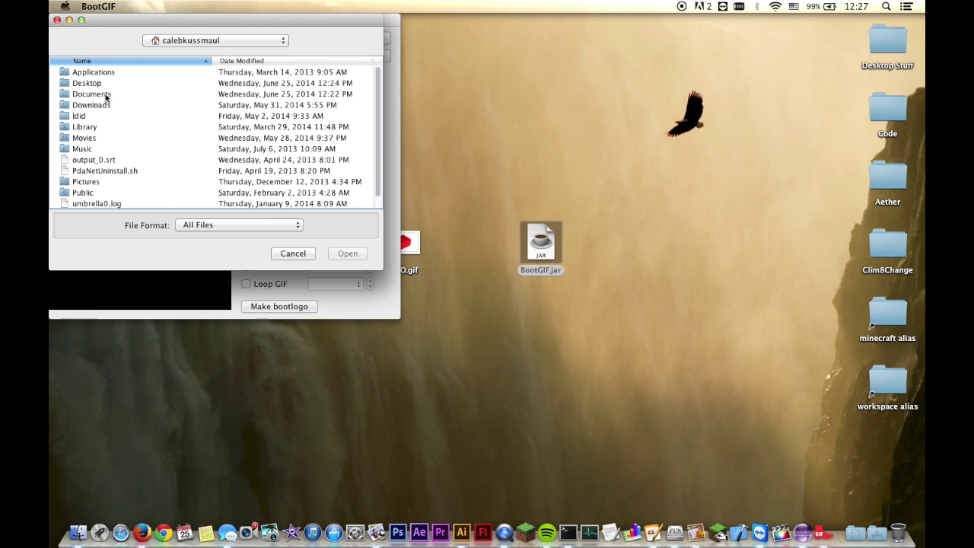
pyautogui.click(104, 84)
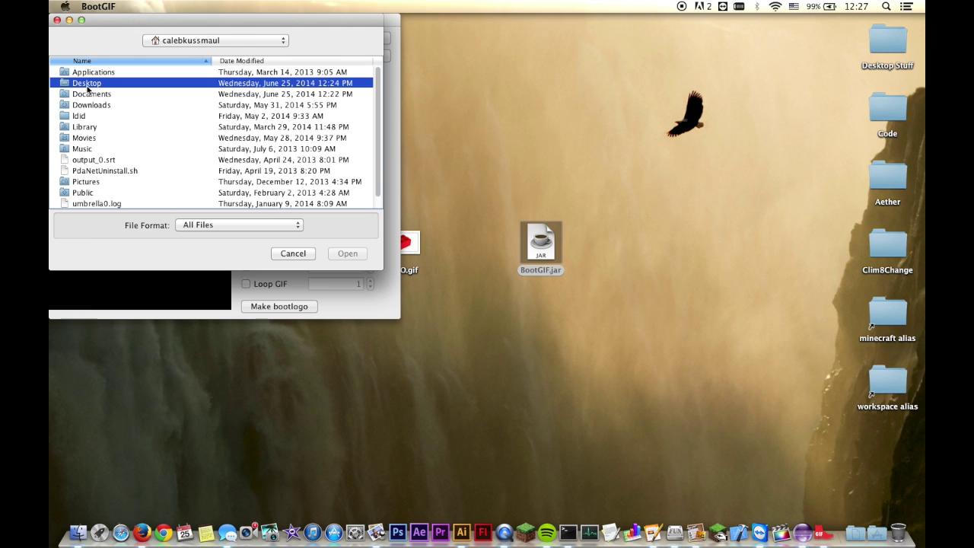
pyautogui.doubleClick(88, 84)
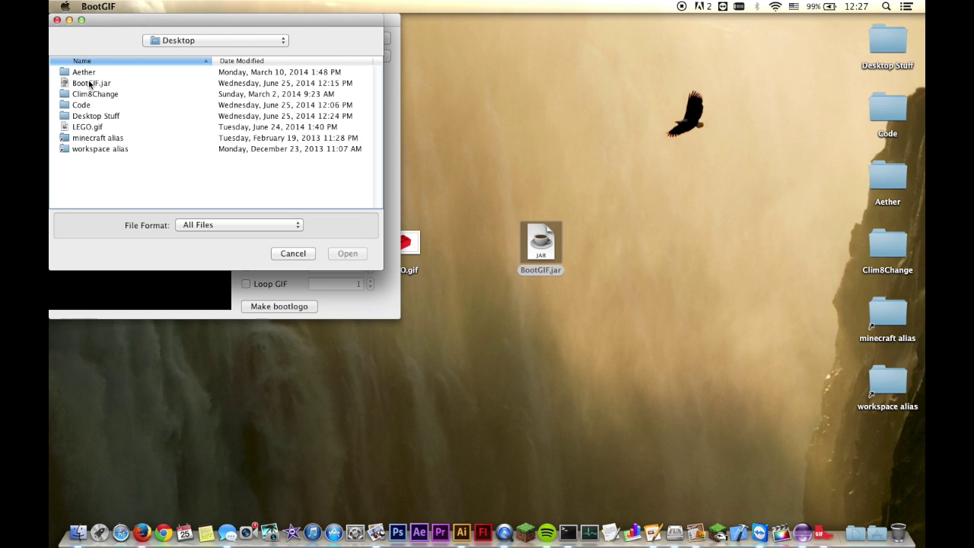
pyautogui.click(93, 128)
pyautogui.click(349, 251)
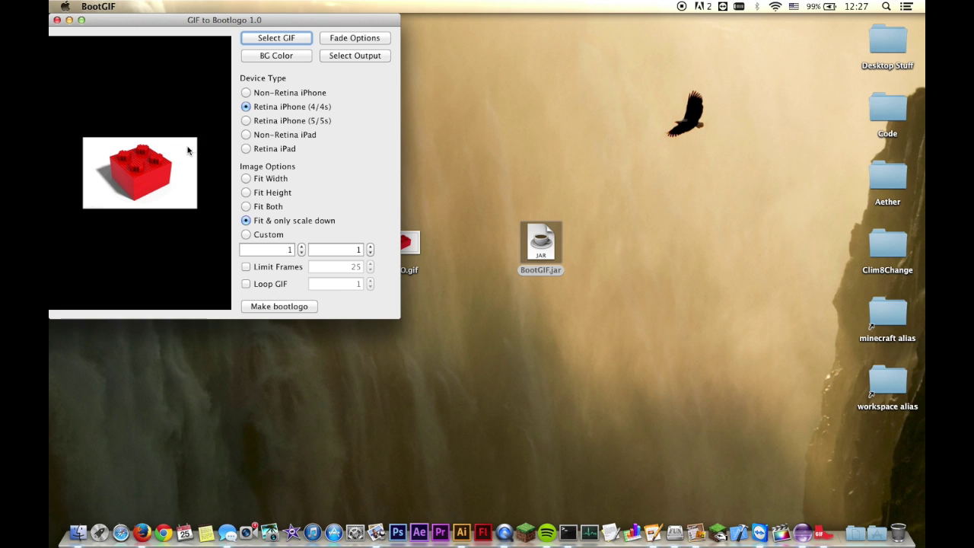
pyautogui.click(264, 57)
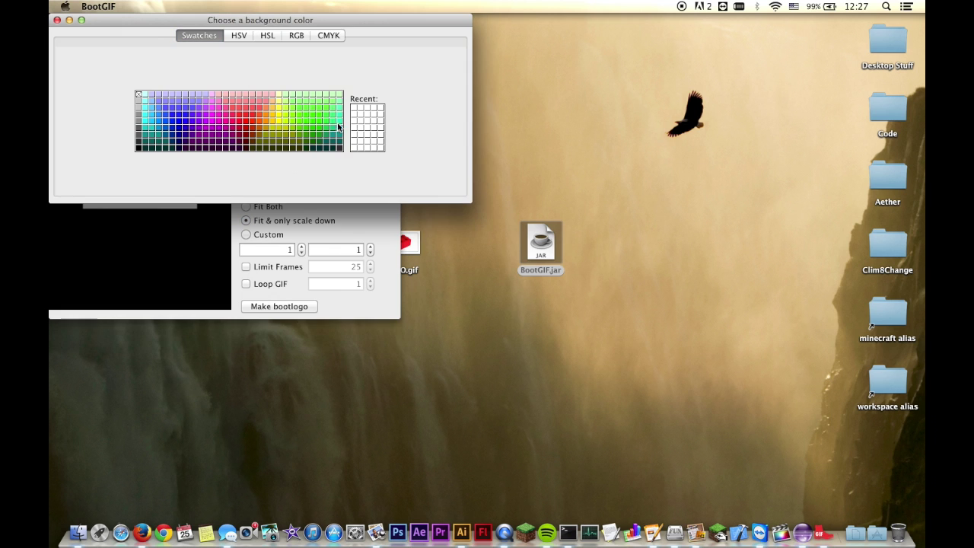
pyautogui.click(57, 21)
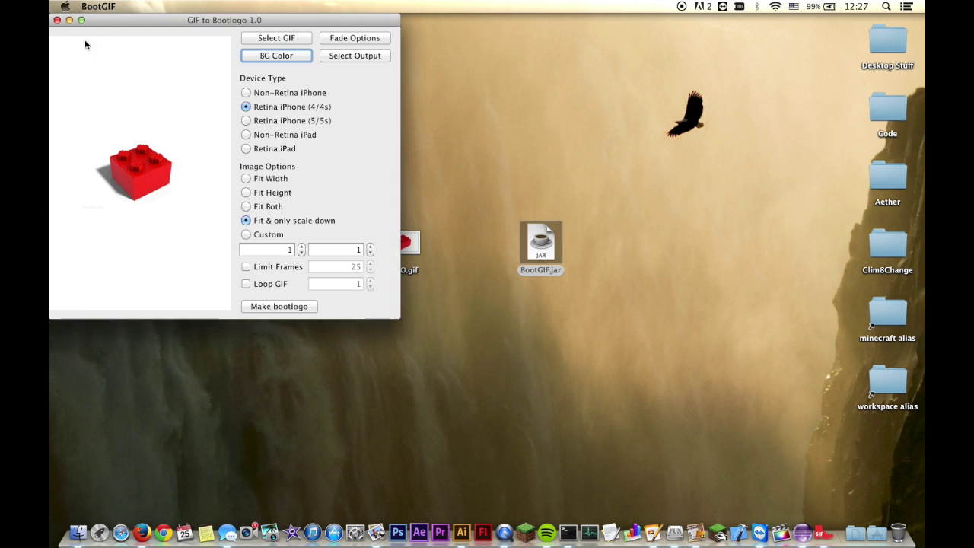
# Scale the animation with Fit Width after trying Fit Height and Fit Both
pyautogui.click(245, 180)
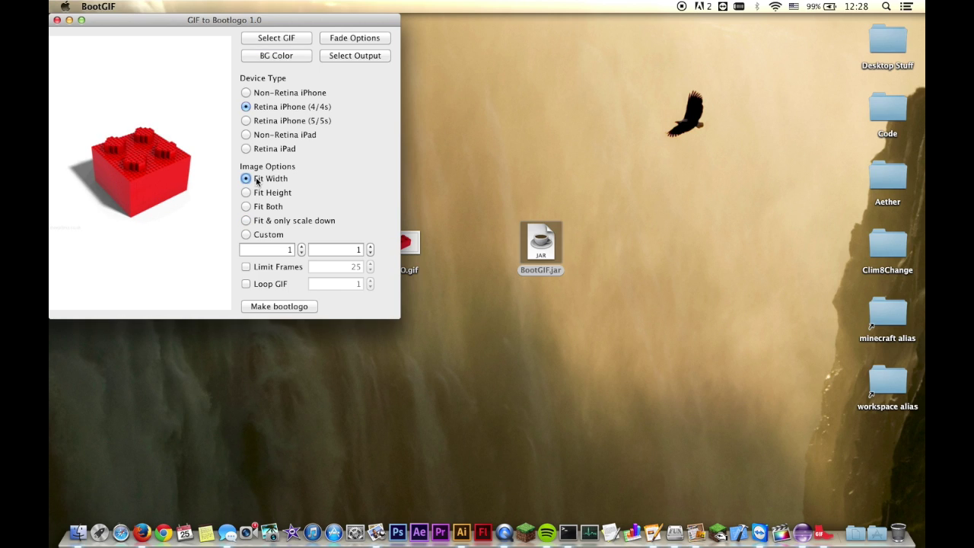
pyautogui.click(245, 192)
pyautogui.click(245, 206)
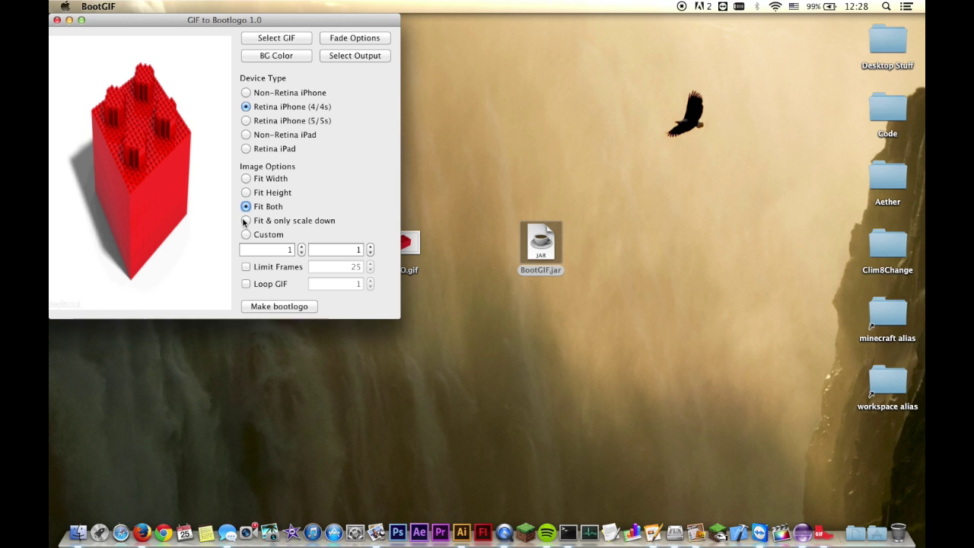
pyautogui.click(245, 179)
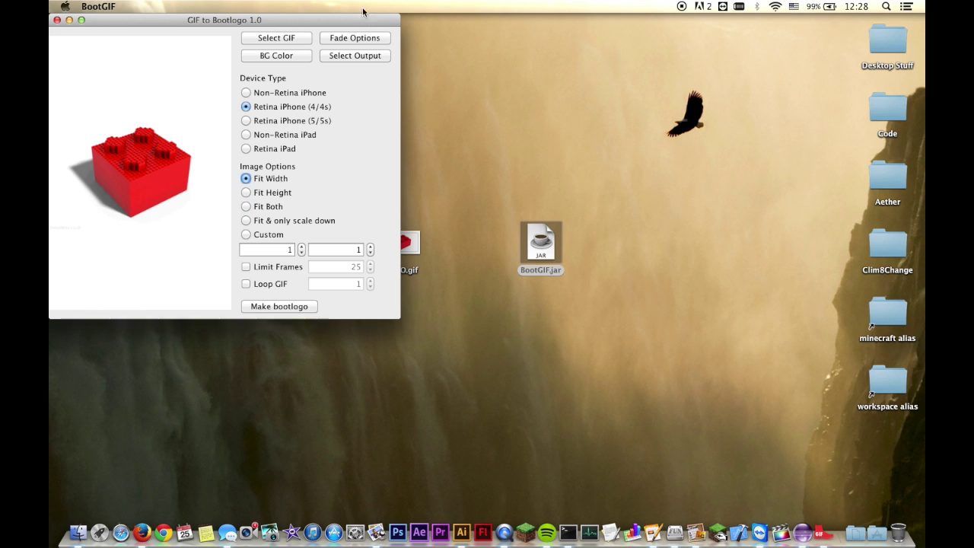
# Limit the animation to 25 frames and turn on Loop GIF with a count of 4
pyautogui.click(246, 267)
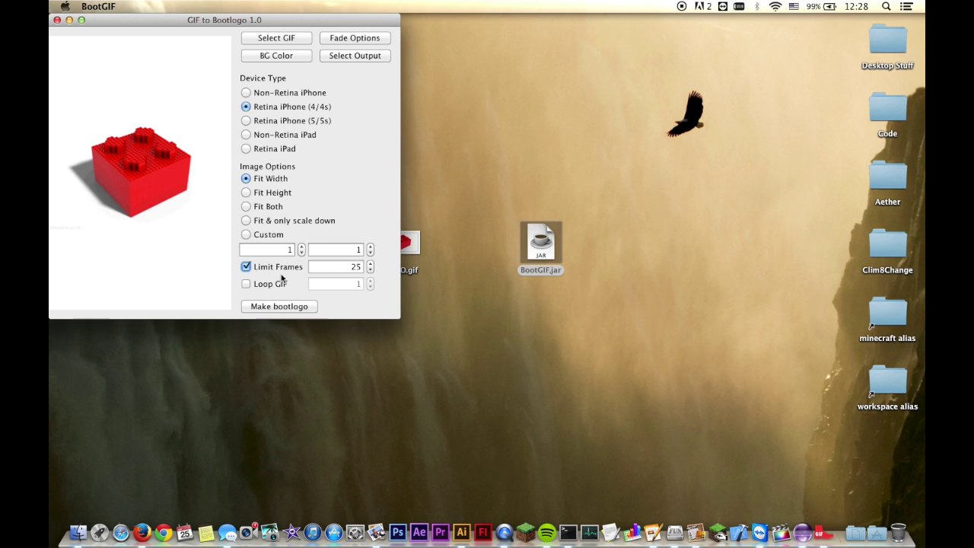
pyautogui.click(245, 284)
pyautogui.click(370, 282)
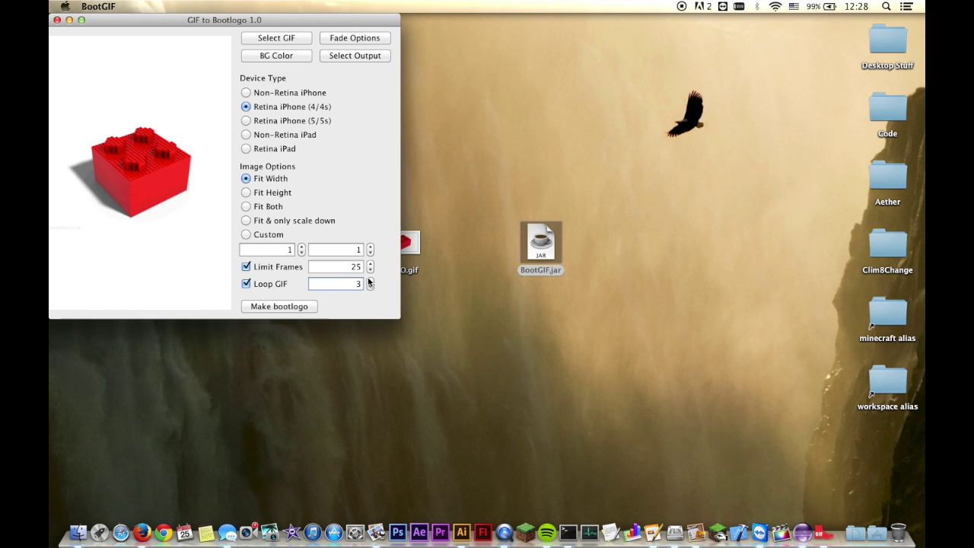
pyautogui.click(369, 280)
# Enable the fade-in from the Apple logo on White over 10 frames and save the fade options
pyautogui.click(341, 38)
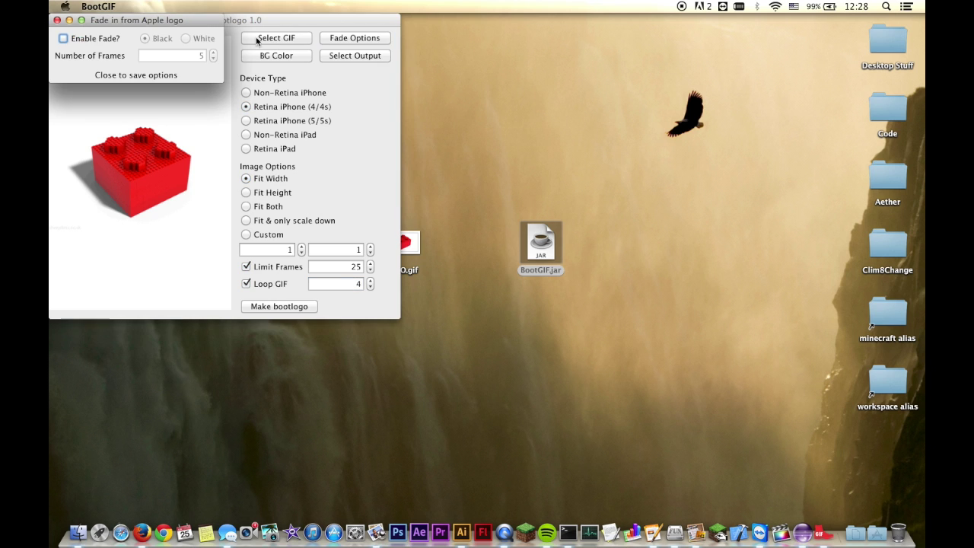
pyautogui.click(78, 39)
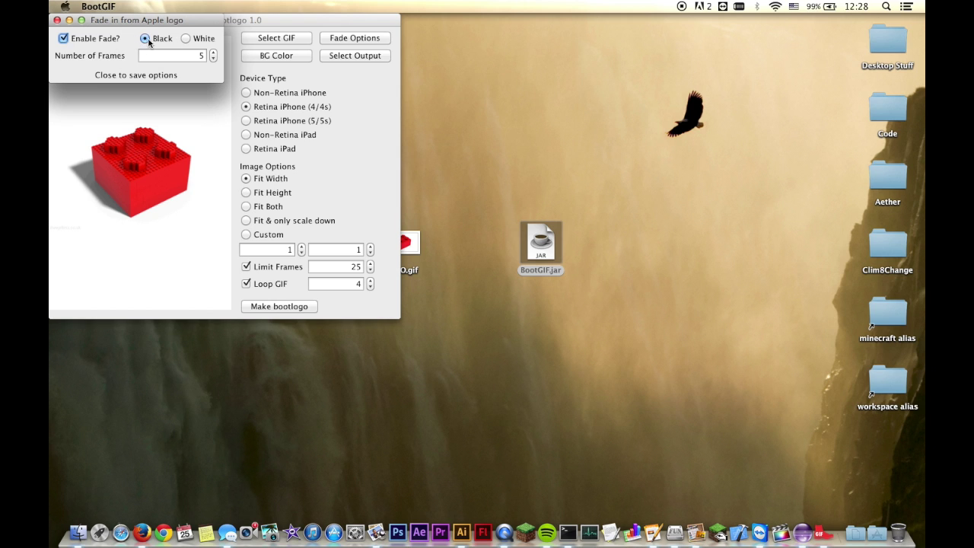
pyautogui.click(184, 38)
pyautogui.click(213, 53)
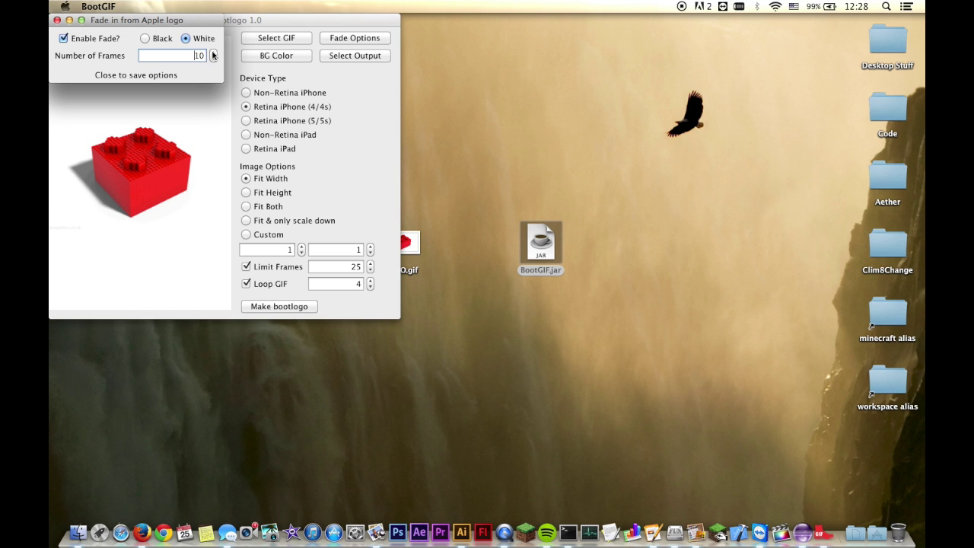
pyautogui.click(57, 20)
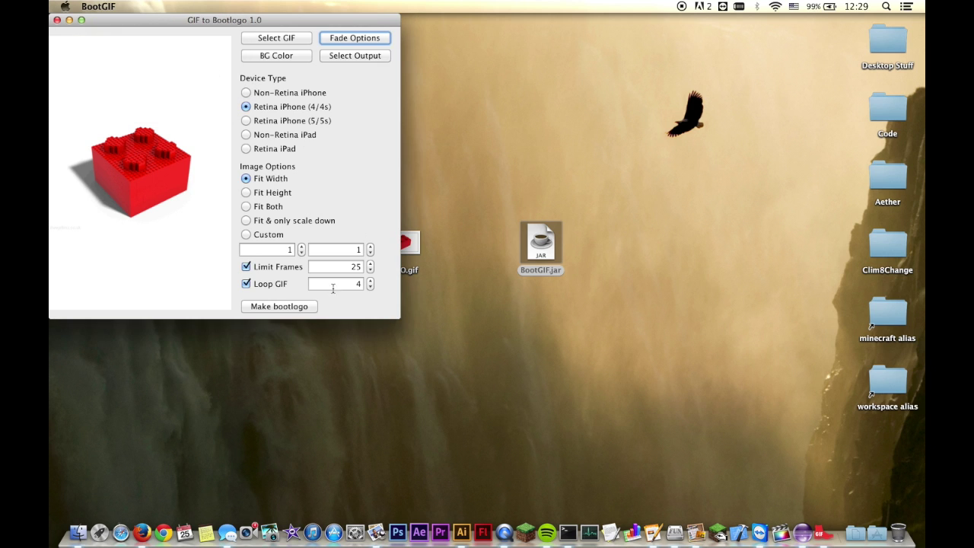
# Target the Retina iPhone 5/5s and set the output folder to the Desktop
pyautogui.click(246, 121)
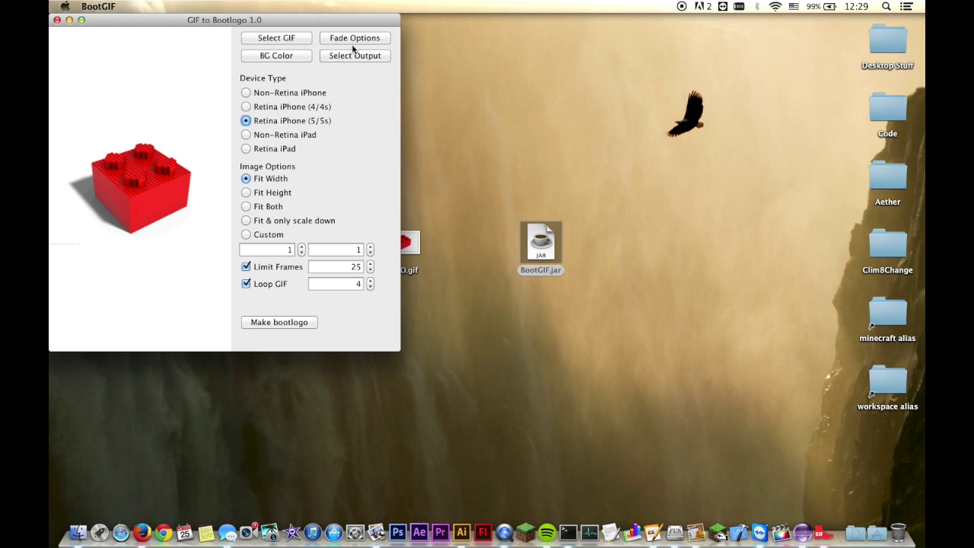
pyautogui.click(352, 54)
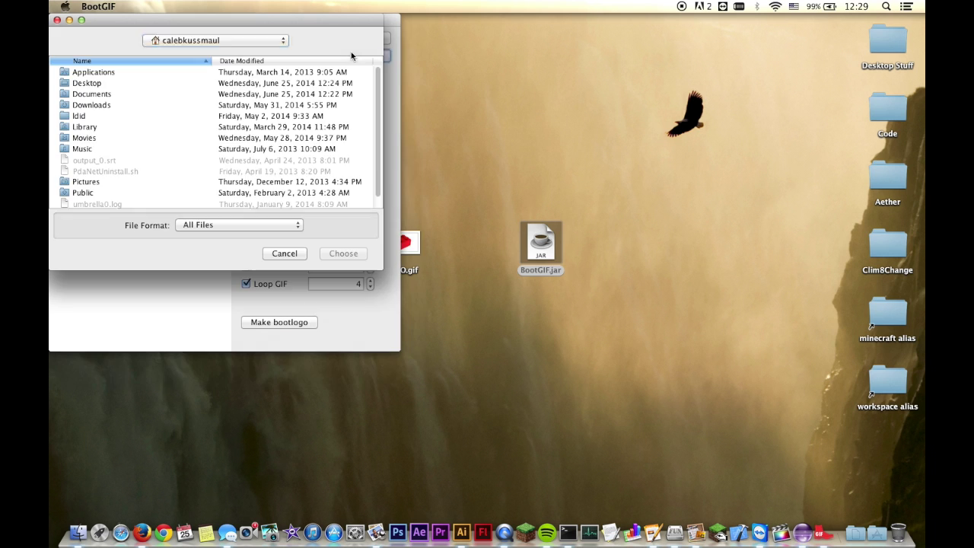
pyautogui.click(99, 84)
pyautogui.click(343, 255)
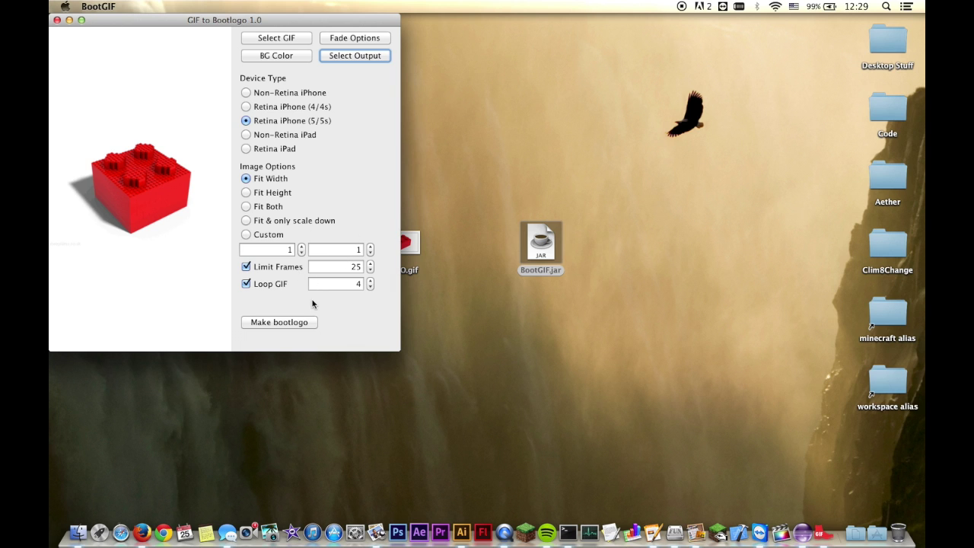
# Make the boot logo, dismiss the completion notice, and open the new BL_56950 folder
pyautogui.click(287, 321)
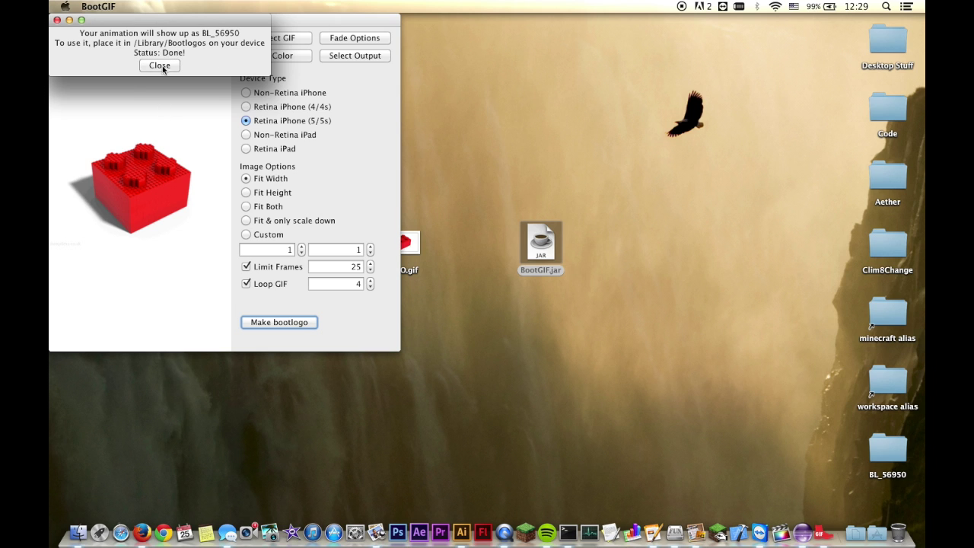
pyautogui.click(159, 66)
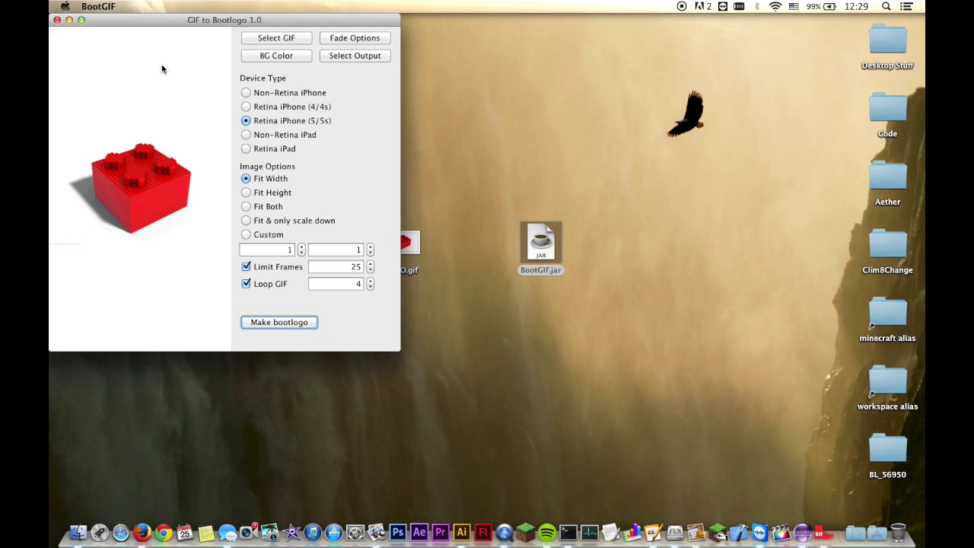
pyautogui.click(878, 445)
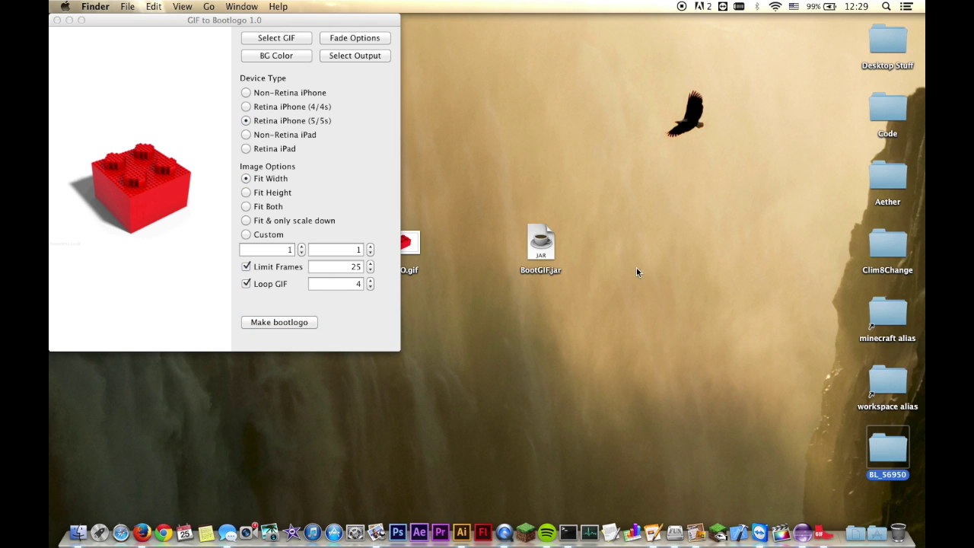
pyautogui.press('super+o')
# Quick Look through the frames from 0.png to 88.png, then return to iFunBox
pyautogui.click(519, 119)
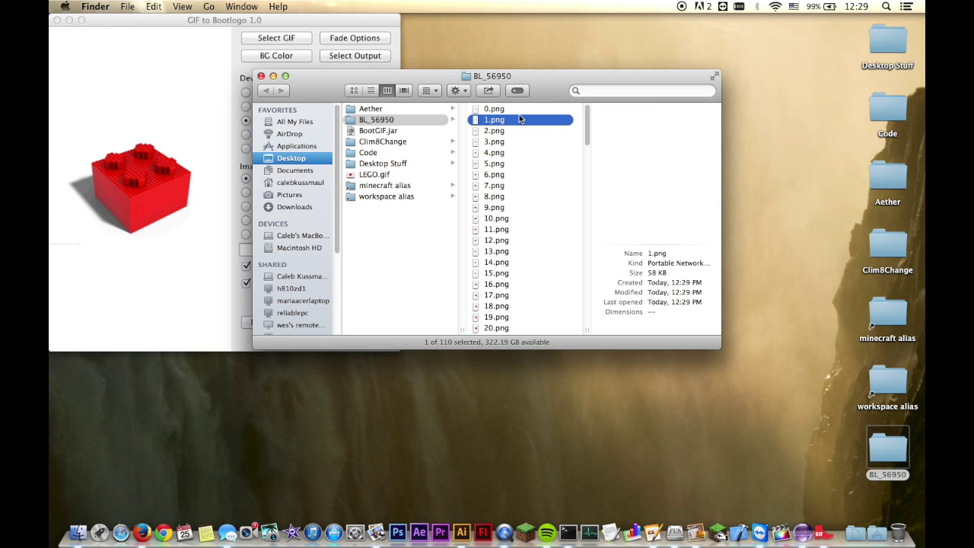
pyautogui.press('Up')
pyautogui.press('space')
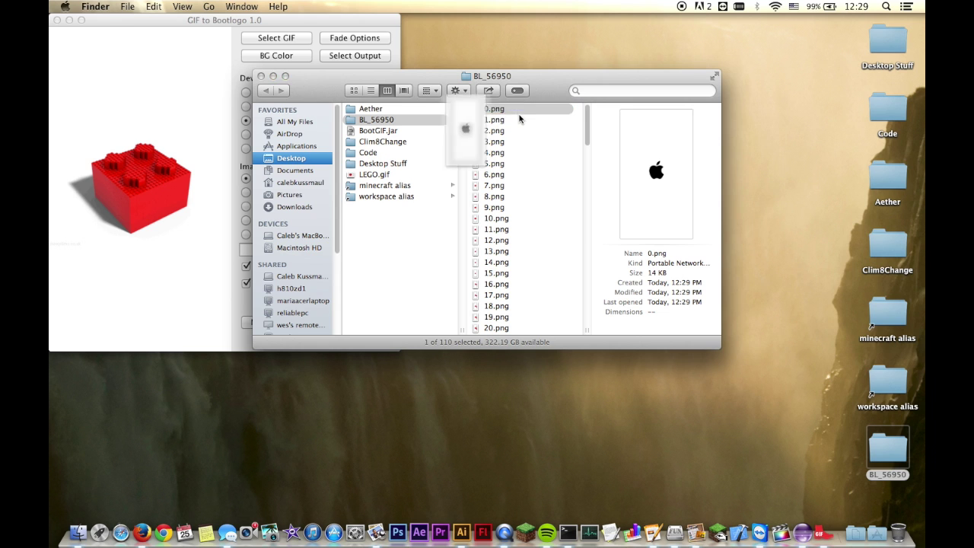
pyautogui.press('Down')
pyautogui.press('Down')
pyautogui.press('Down')
pyautogui.press('Down')
pyautogui.press('Down')
pyautogui.press('Down')
pyautogui.press('Down')
pyautogui.press('Down')
pyautogui.press('Down')
pyautogui.press('Down')
pyautogui.press('Down')
pyautogui.press('Down')
pyautogui.press('Down')
pyautogui.press('Down')
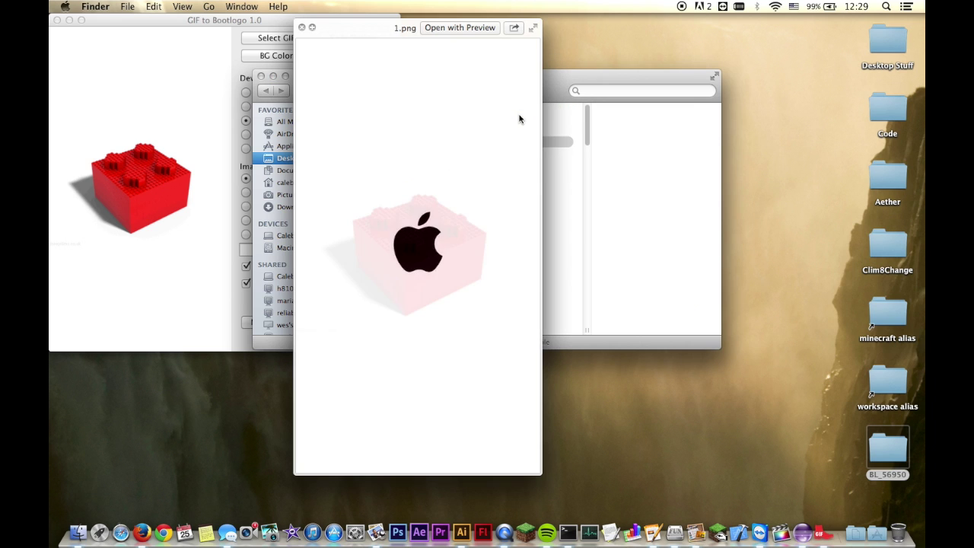
pyautogui.press('Down')
pyautogui.press('Down')
pyautogui.press('Down')
pyautogui.press('Down')
pyautogui.press('Down')
pyautogui.press('Down')
pyautogui.press('Down')
pyautogui.press('Down')
pyautogui.press('Down')
pyautogui.press('Down')
pyautogui.press('Down')
pyautogui.press('Down')
pyautogui.press('Down')
pyautogui.press('Down')
pyautogui.press('Down')
pyautogui.press('Down')
pyautogui.press('Down')
pyautogui.press('Down')
pyautogui.press('Down')
pyautogui.press('Down')
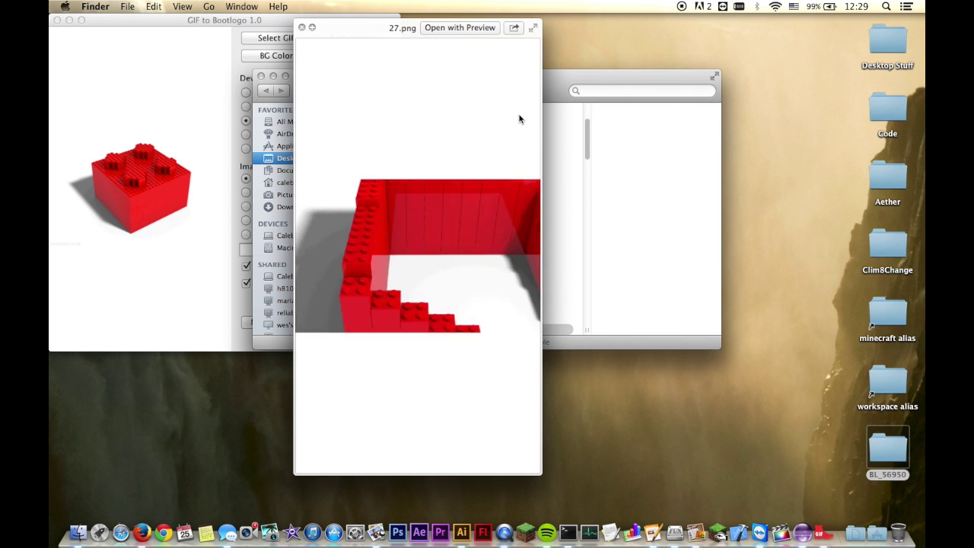
pyautogui.press('Down')
pyautogui.press('Down')
pyautogui.press('Down')
pyautogui.press('Down')
pyautogui.press('Down')
pyautogui.press('Down')
pyautogui.press('Down')
pyautogui.press('Down')
pyautogui.press('Down')
pyautogui.press('Down')
pyautogui.press('Down')
pyautogui.press('Down')
pyautogui.press('Down')
pyautogui.press('Down')
pyautogui.press('Down')
pyautogui.press('Down')
pyautogui.press('Down')
pyautogui.press('Down')
pyautogui.press('Down')
pyautogui.press('Down')
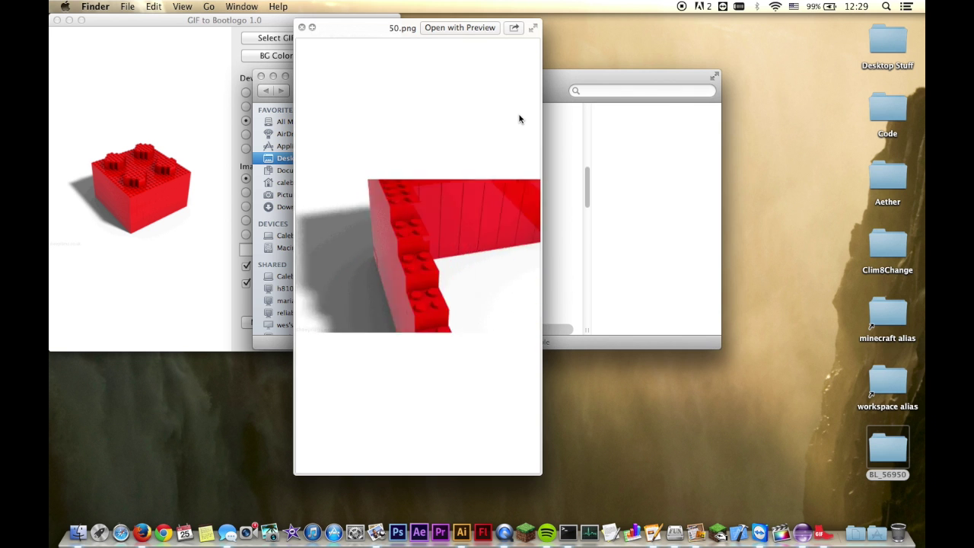
pyautogui.press('Down')
pyautogui.press('Down')
pyautogui.press('Down')
pyautogui.press('Down')
pyautogui.press('Down')
pyautogui.press('Down')
pyautogui.press('Down')
pyautogui.press('Down')
pyautogui.press('Down')
pyautogui.press('Down')
pyautogui.press('Down')
pyautogui.press('Down')
pyautogui.press('Down')
pyautogui.press('Down')
pyautogui.press('Down')
pyautogui.press('Down')
pyautogui.press('Down')
pyautogui.press('Down')
pyautogui.press('Down')
pyautogui.press('Down')
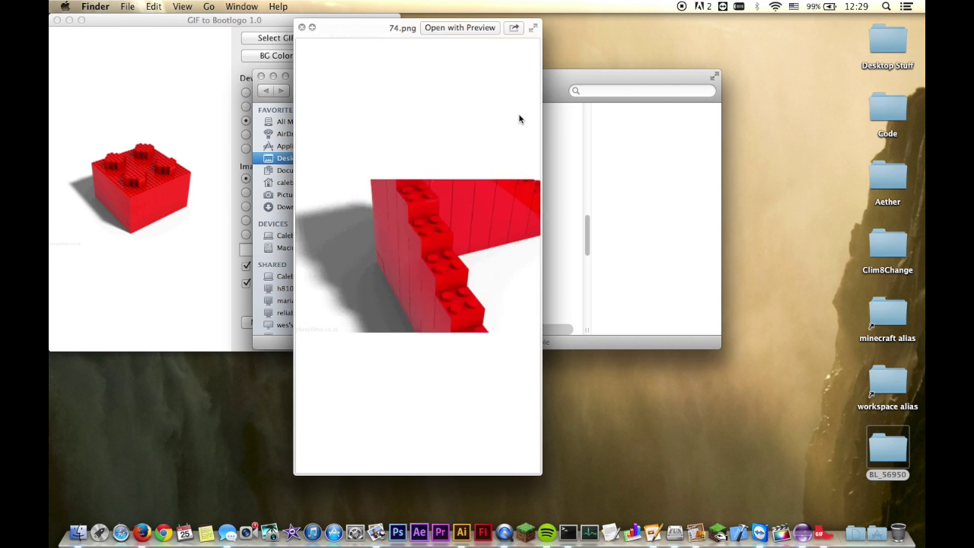
pyautogui.press('Down')
pyautogui.press('Down')
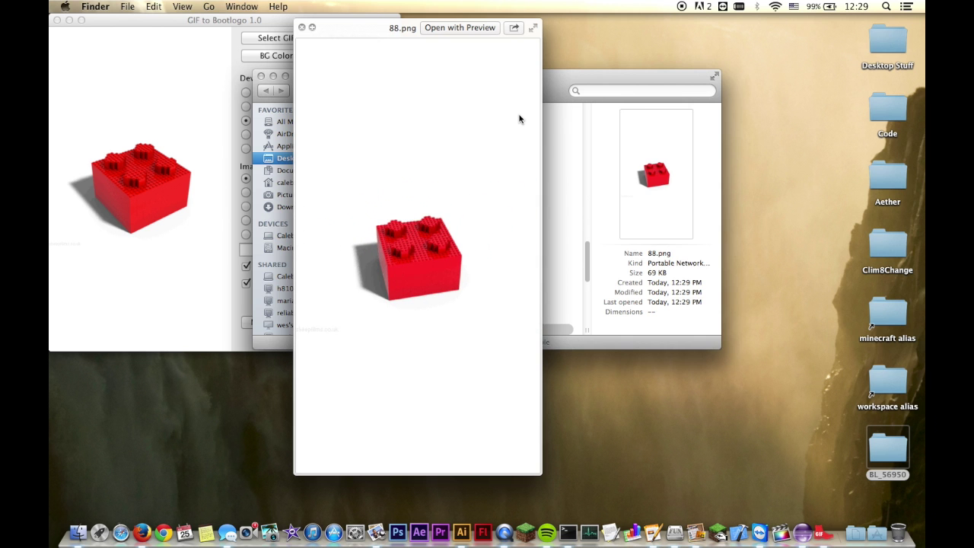
pyautogui.click(302, 27)
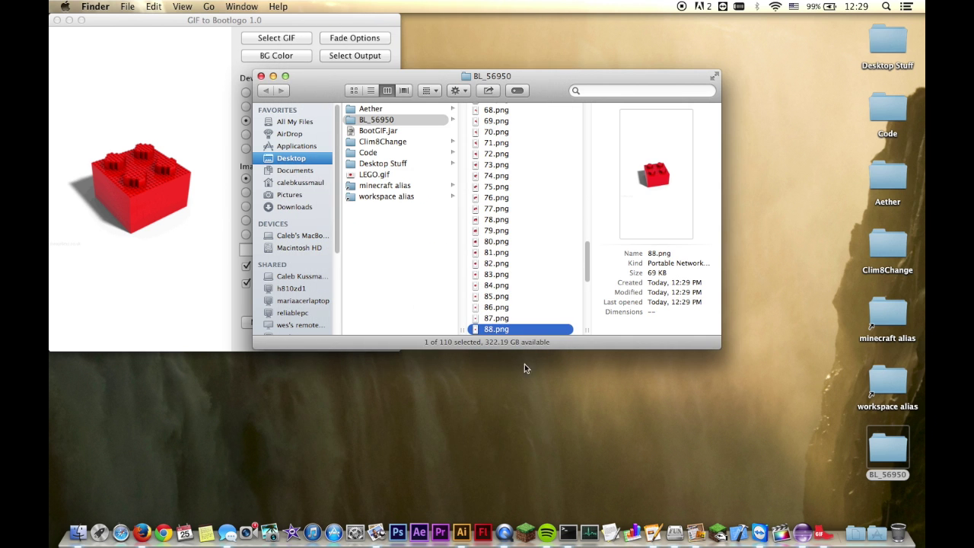
pyautogui.click(674, 532)
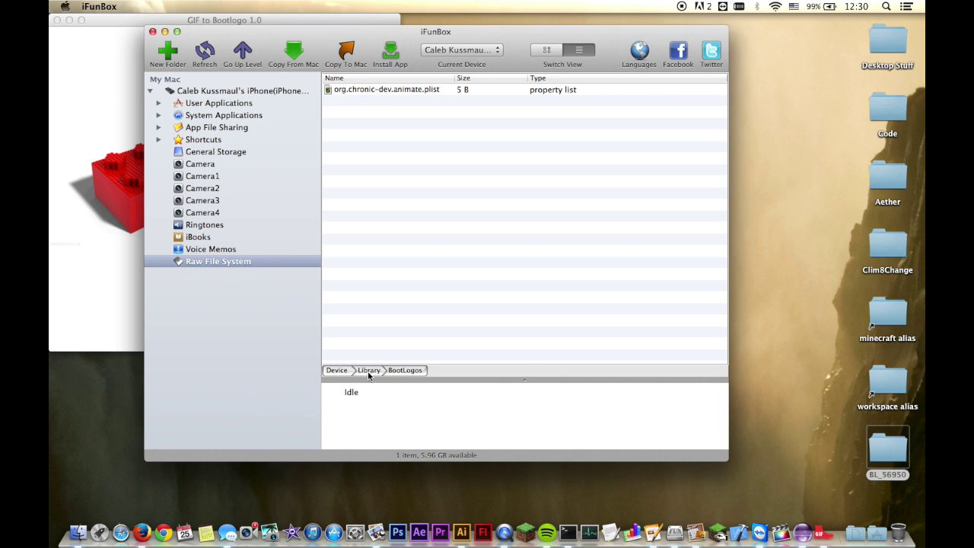
# Drag the BL_56950 folder from the Desktop into the iPhone's Library/BootLogos list
pyautogui.moveTo(880, 446); pyautogui.dragTo(456, 188)
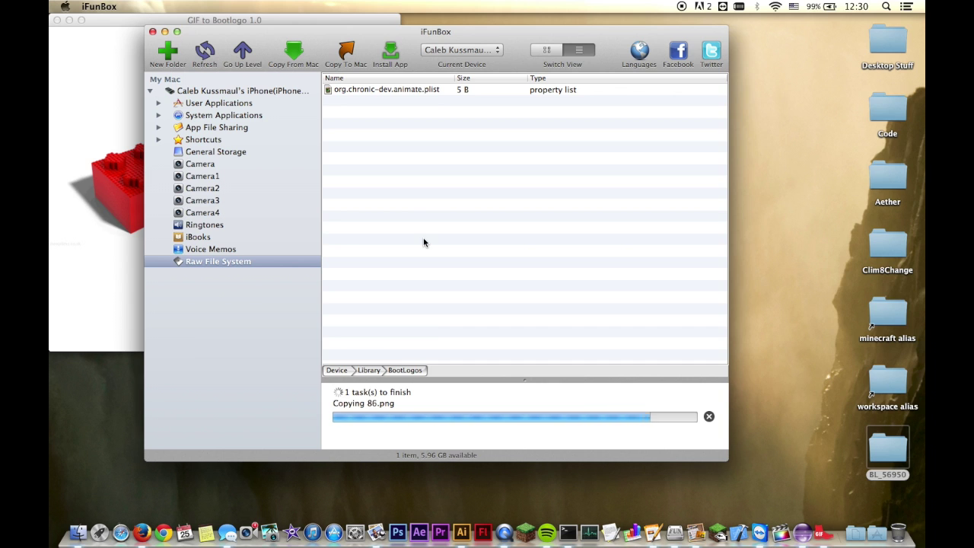